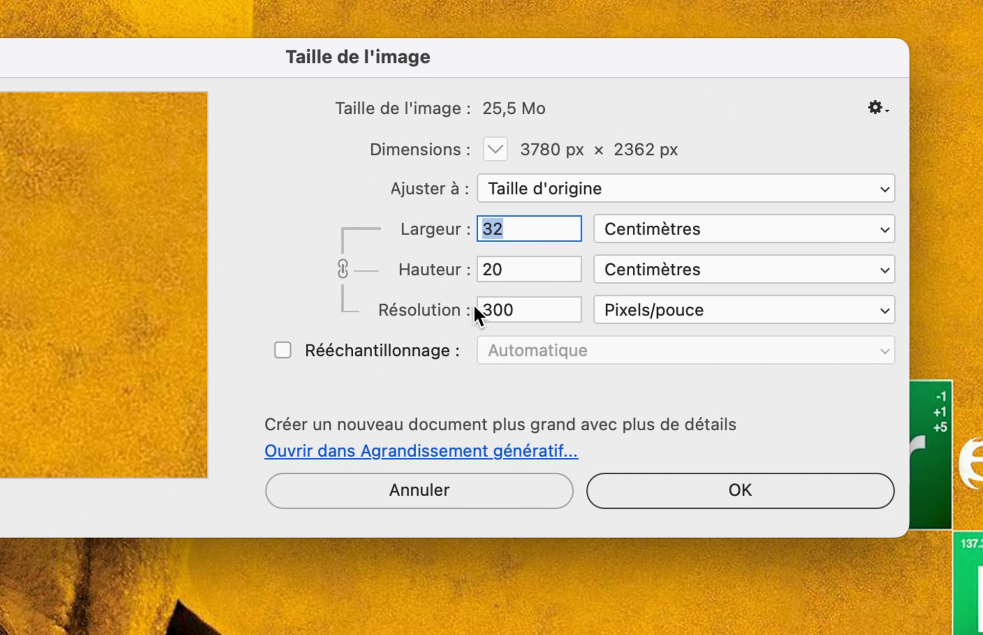
With resampling off, try a resolution of 72 pixels per inch for the image, and change it to 100
{"action": "left_click", "coordinate": [495, 306]}
{"action": "type", "text": "72"}
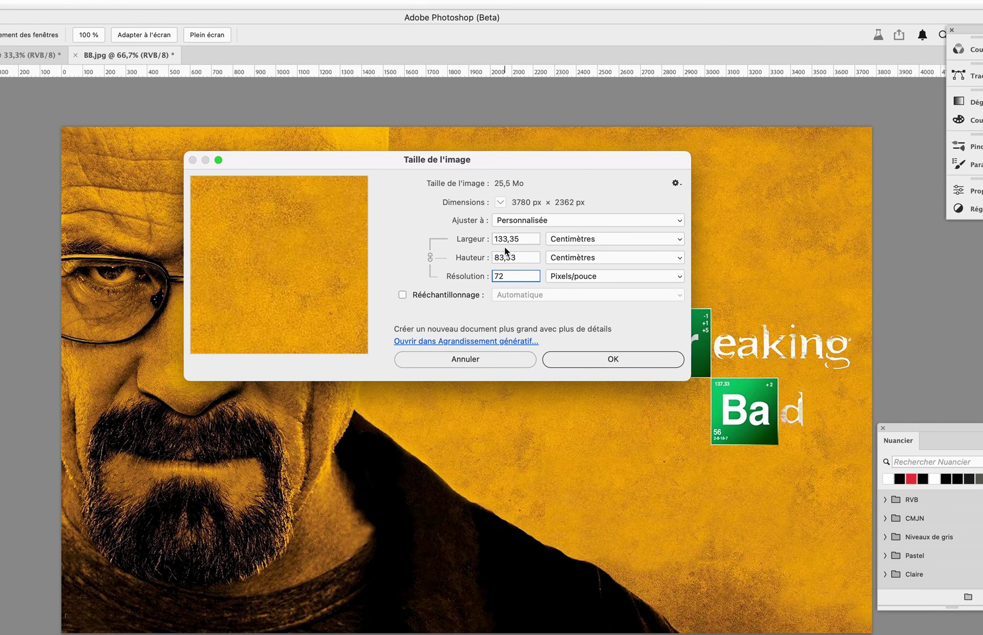
{"action": "double_click", "coordinate": [496, 315]}
{"action": "type", "text": "13"}
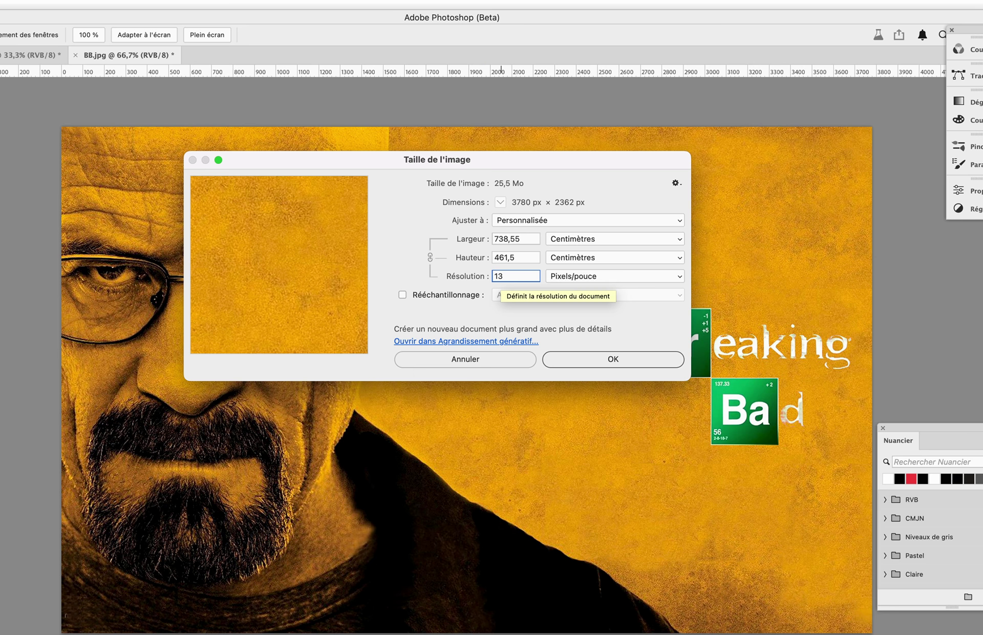
{"action": "key", "text": "BackSpace"}
{"action": "type", "text": "00"}
{"action": "key", "text": "Tab"}
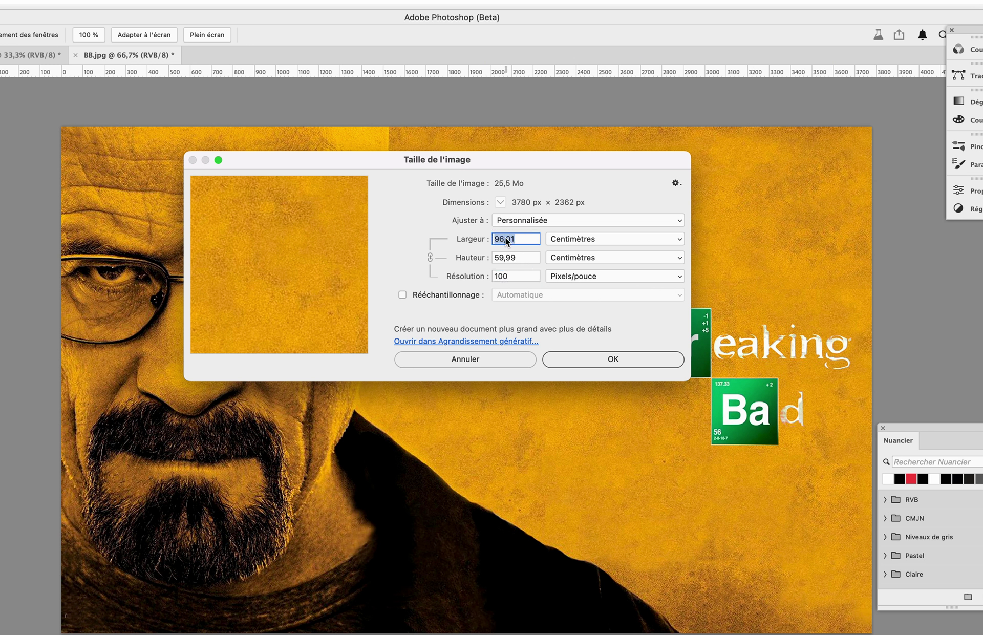
Set the image resolution to 150 pixels per inch and reposition the image size dialog
{"action": "left_click", "coordinate": [512, 277]}
{"action": "type", "text": "150"}
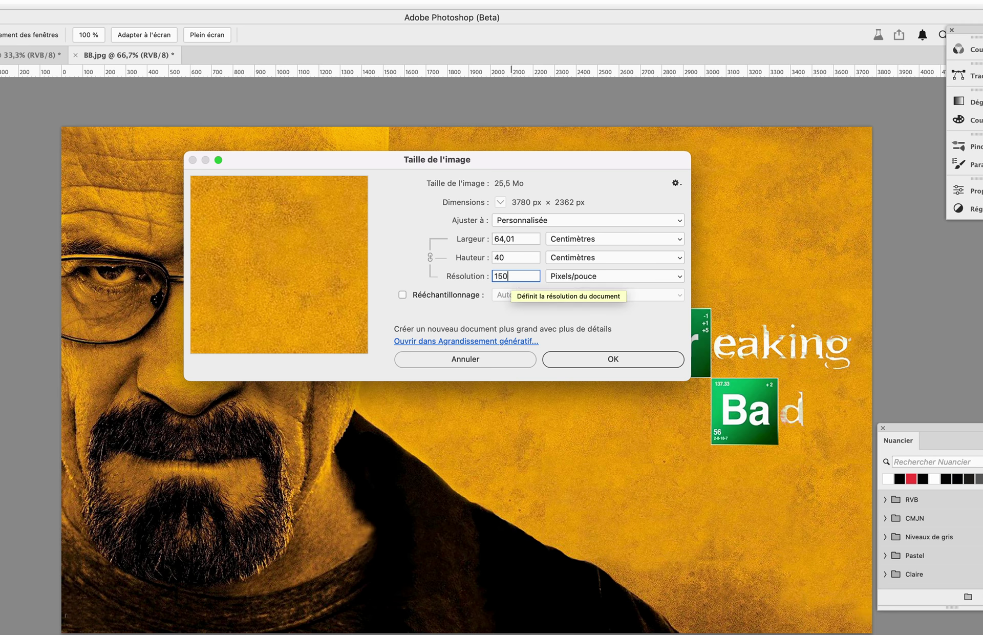
{"action": "key", "text": "Tab"}
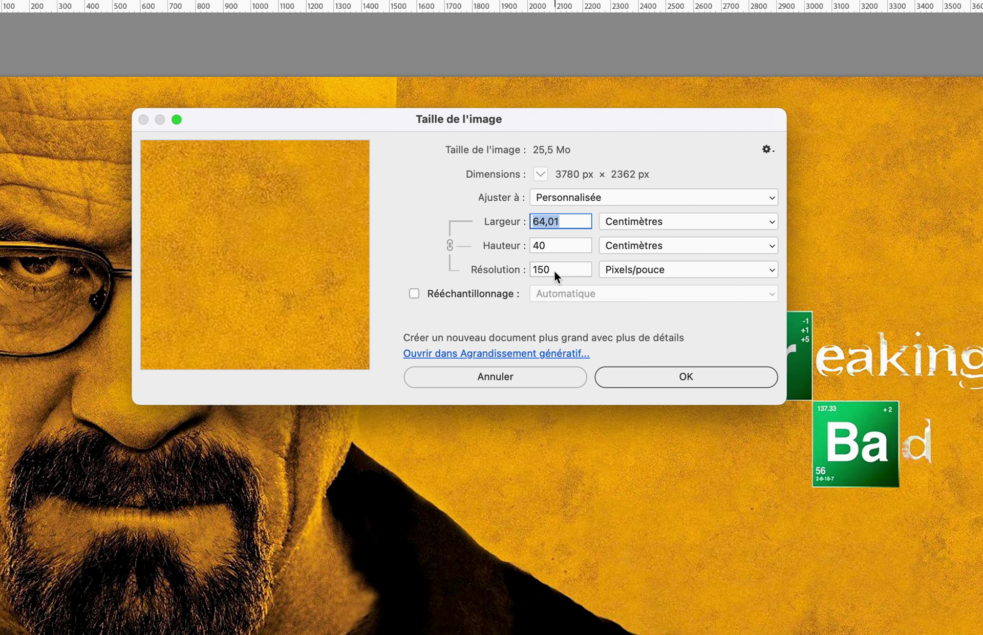
{"action": "left_click_drag", "start_coordinate": [555, 271], "coordinate": [524, 273]}
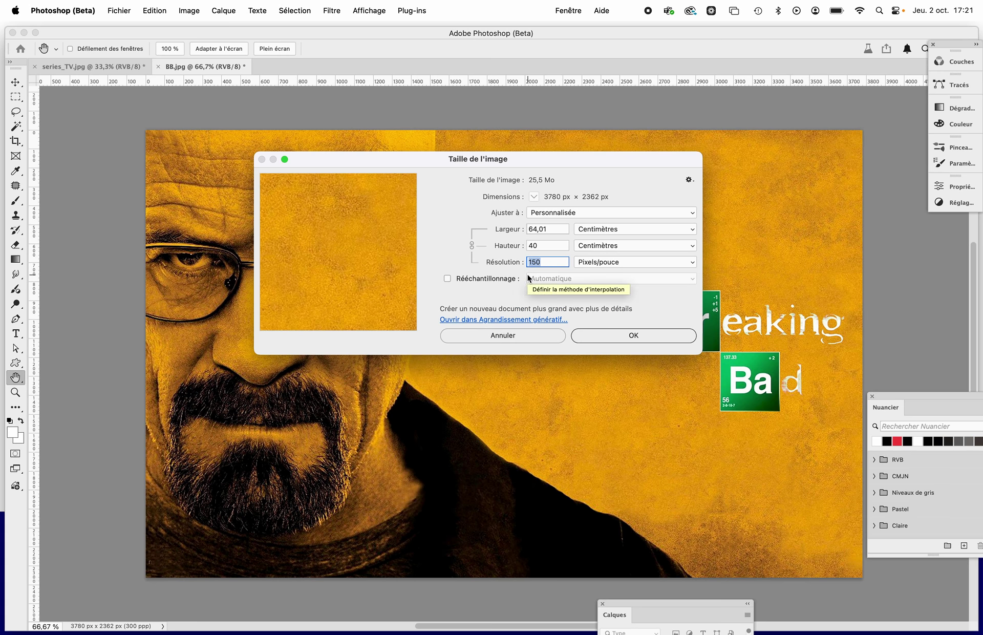
{"action": "left_click_drag", "start_coordinate": [529, 160], "coordinate": [483, 169]}
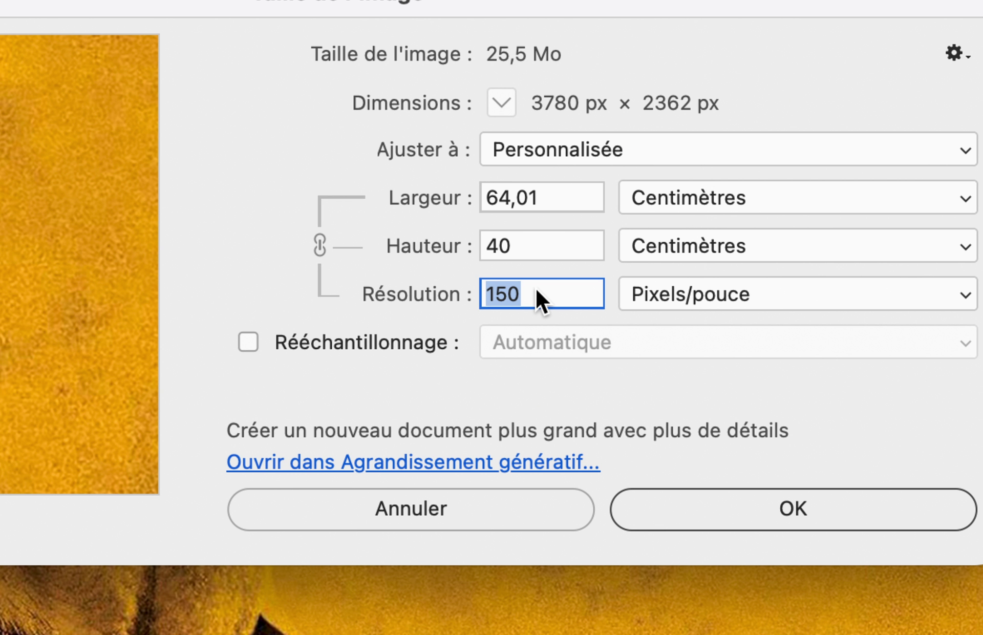
Set the image resolution back to 300 pixels per inch with resampling still off
{"action": "scroll", "coordinate": [537, 287], "scroll_direction": "down", "scroll_amount": 4}
{"action": "type", "text": "300"}
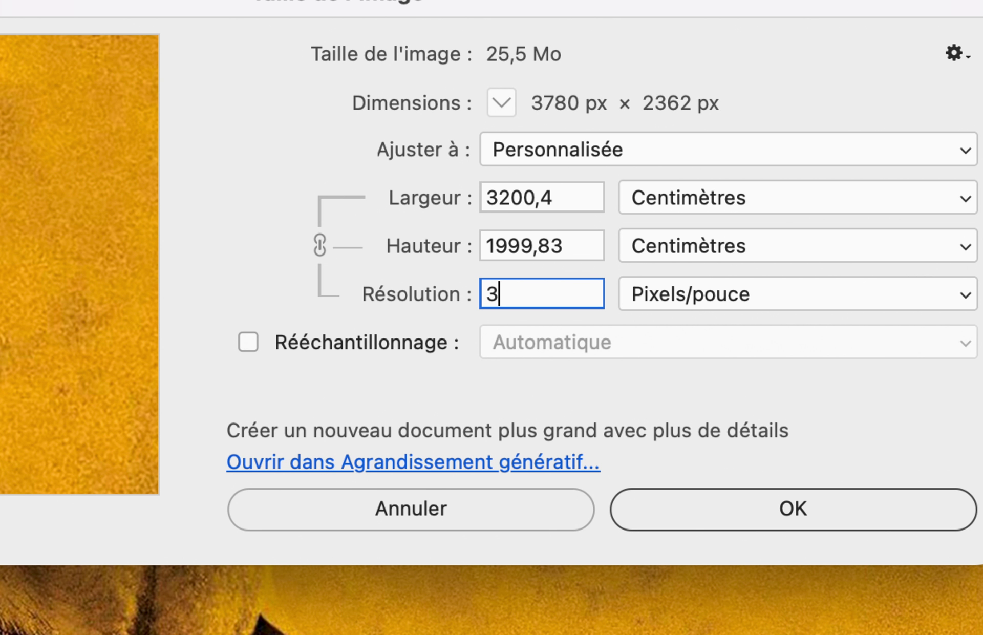
{"action": "key", "text": "Tab"}
{"action": "left_click", "coordinate": [520, 200]}
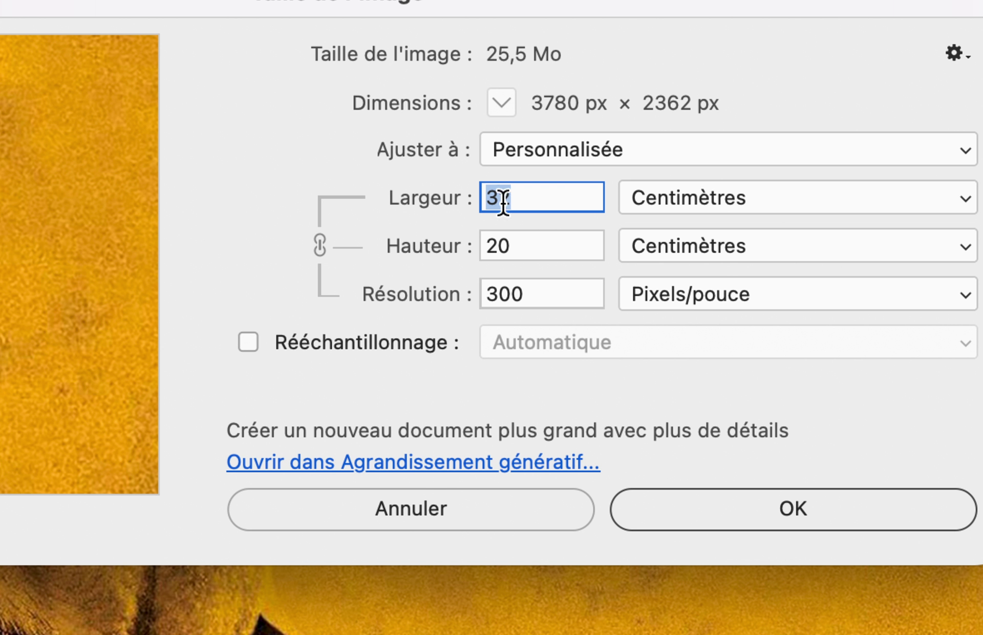
{"action": "left_click", "coordinate": [502, 284]}
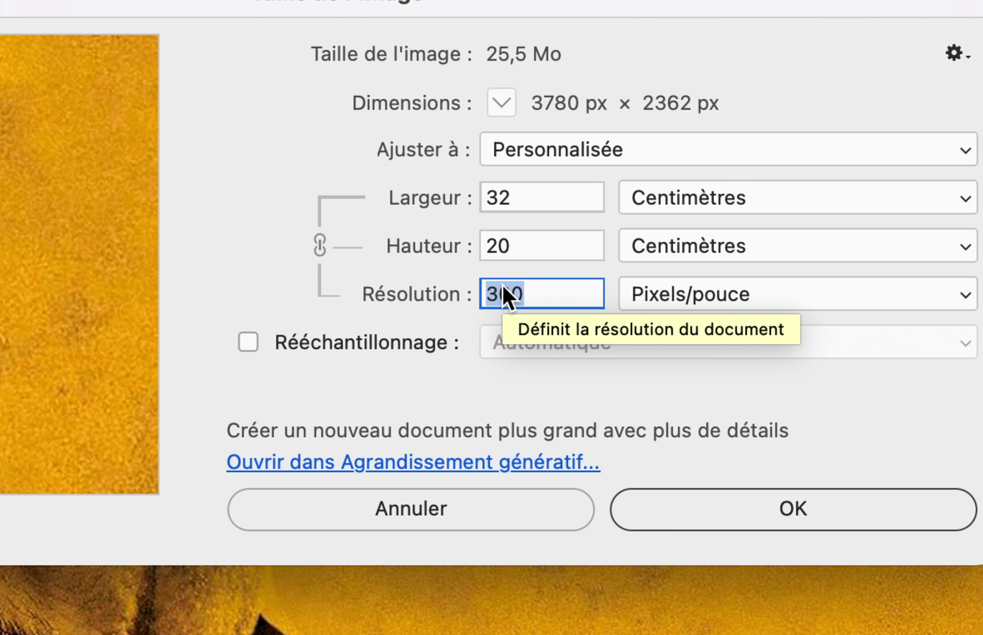
Lower the resolution in small increments to 294,4, and set it to 100 pixels per inch
{"action": "key", "text": "Down"}
{"action": "key", "text": "Down"}
{"action": "key", "text": "Down"}
{"action": "key", "text": "Down"}
{"action": "key", "text": "Down"}
{"action": "key", "text": "Down"}
{"action": "key", "text": "Down"}
{"action": "key", "text": "Down"}
{"action": "key", "text": "Down"}
{"action": "key", "text": "Down"}
{"action": "key", "text": "Down"}
{"action": "key", "text": "Down"}
{"action": "key", "text": "Down"}
{"action": "key", "text": "Down"}
{"action": "key", "text": "Down"}
{"action": "key", "text": "Down"}
{"action": "key", "text": "Down"}
{"action": "key", "text": "Down"}
{"action": "key", "text": "Down"}
{"action": "key", "text": "Down"}
{"action": "key", "text": "Down"}
{"action": "key", "text": "Down"}
{"action": "key", "text": "Down"}
{"action": "key", "text": "Down"}
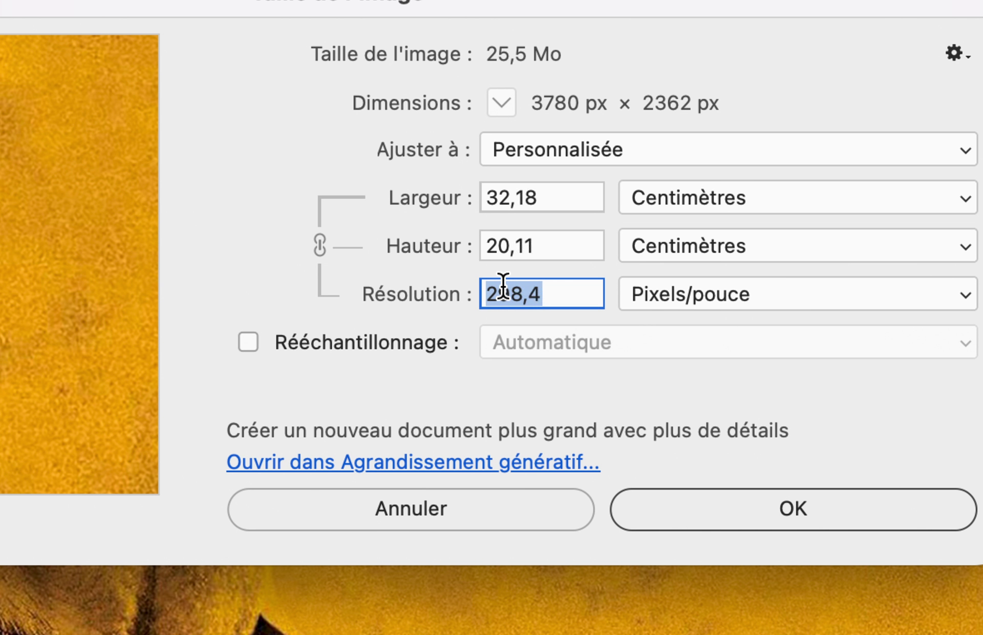
{"action": "key", "text": "Down"}
{"action": "key", "text": "Down"}
{"action": "key", "text": "Down"}
{"action": "key", "text": "Down"}
{"action": "key", "text": "Down"}
{"action": "key", "text": "Down"}
{"action": "key", "text": "Down"}
{"action": "key", "text": "Down"}
{"action": "key", "text": "Down"}
{"action": "key", "text": "Down"}
{"action": "key", "text": "Down"}
{"action": "key", "text": "Down"}
{"action": "key", "text": "Down"}
{"action": "key", "text": "Down"}
{"action": "key", "text": "Down"}
{"action": "key", "text": "Down"}
{"action": "key", "text": "Down"}
{"action": "key", "text": "Down"}
{"action": "key", "text": "Down"}
{"action": "key", "text": "Down"}
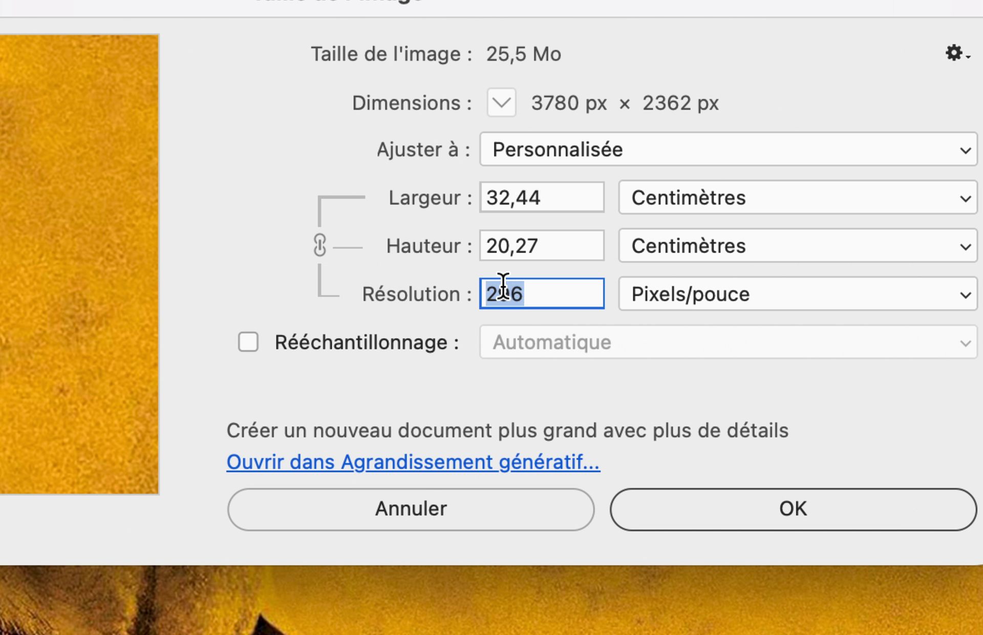
{"action": "key", "text": "Down"}
{"action": "key", "text": "Down"}
{"action": "key", "text": "Down"}
{"action": "key", "text": "Down"}
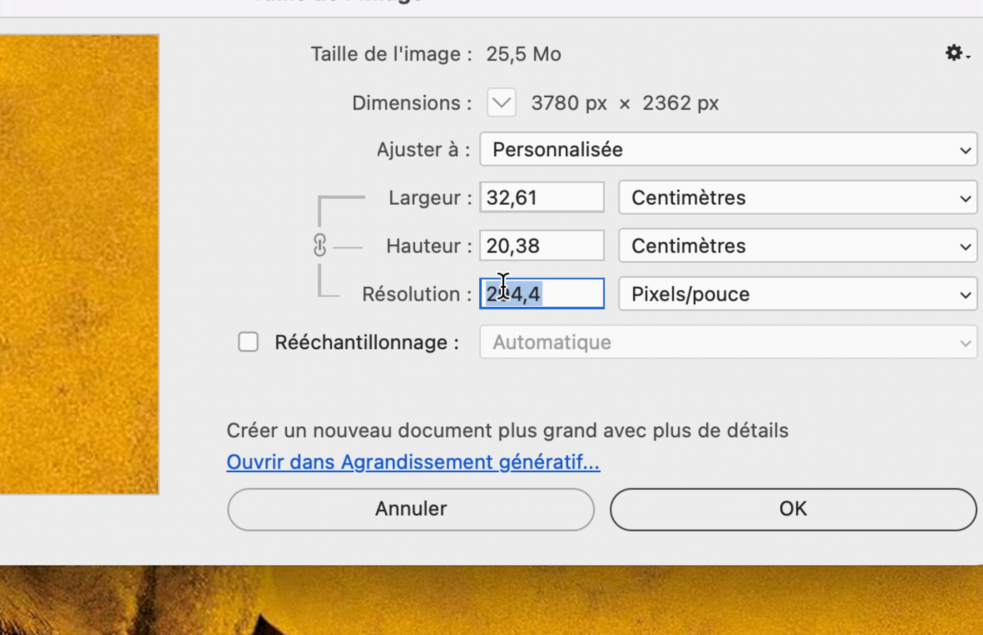
{"action": "type", "text": "100"}
{"action": "key", "text": "Tab"}
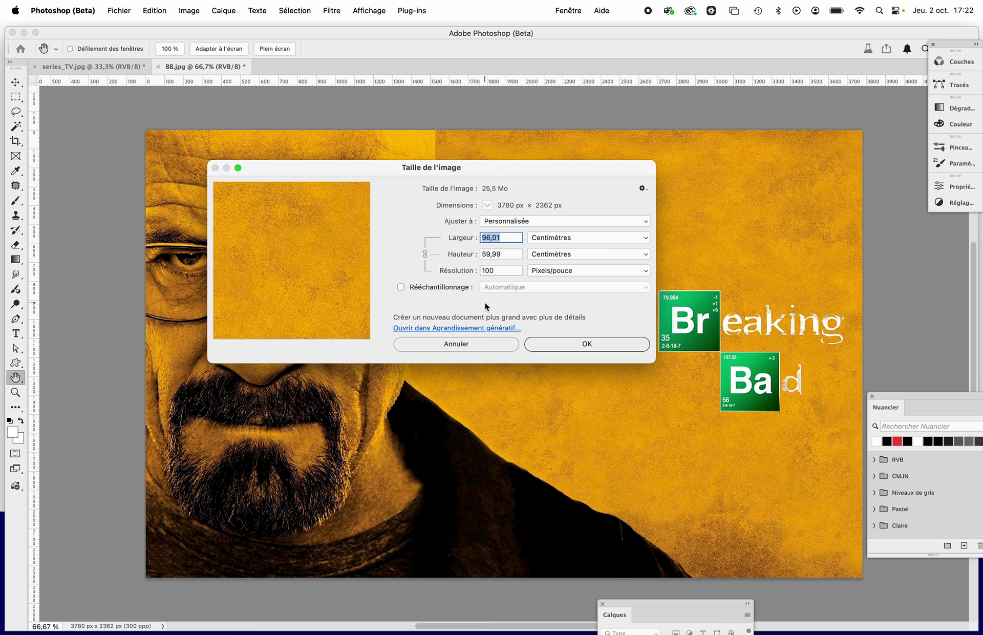
Restore the resolution to 300 pixels per inch and check which width units are available without resampling
{"action": "double_click", "coordinate": [492, 271]}
{"action": "type", "text": "300"}
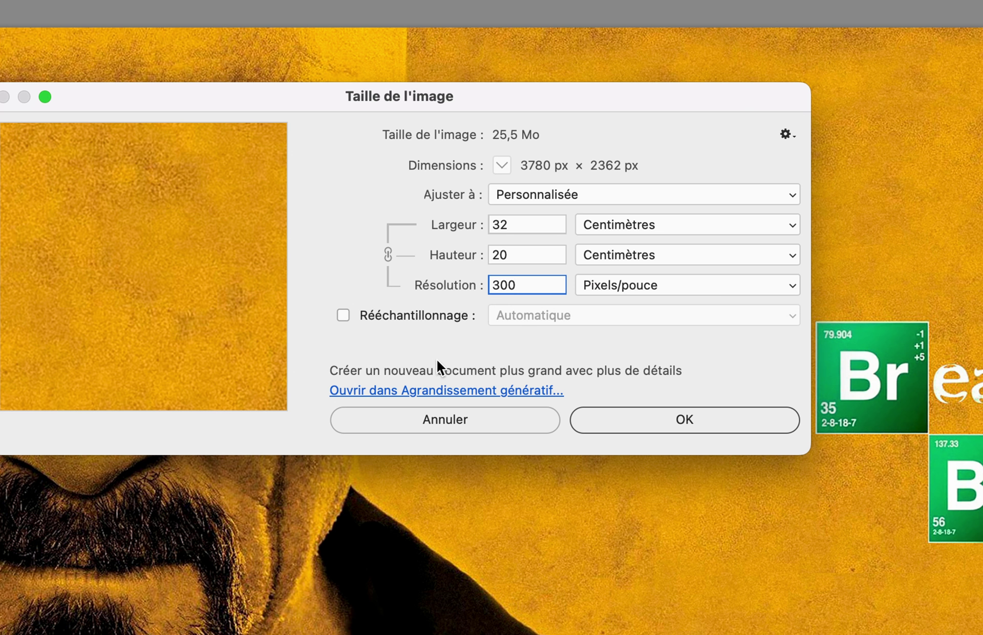
{"action": "left_click", "coordinate": [603, 226]}
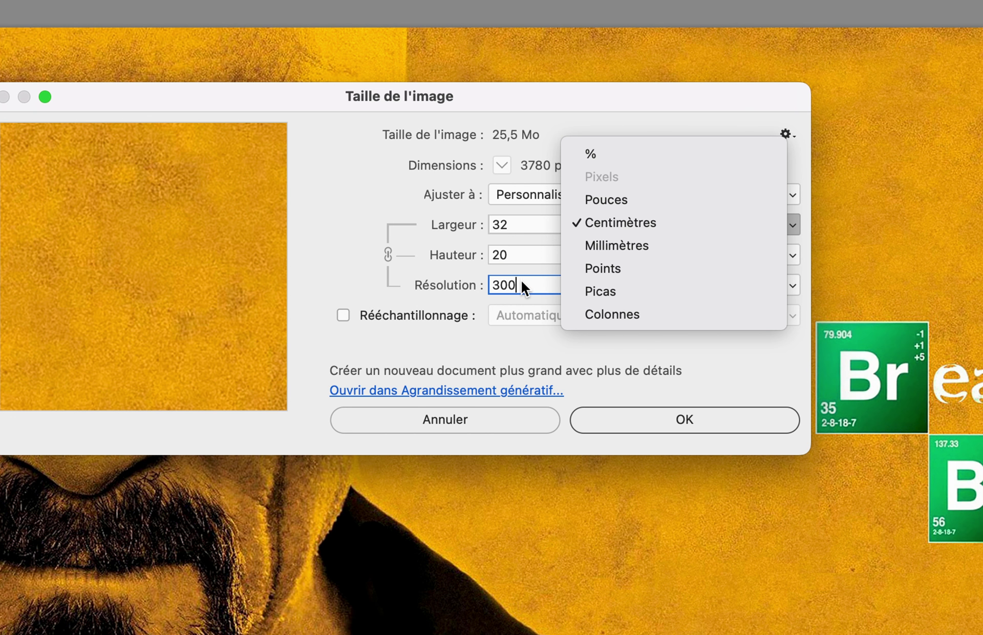
{"action": "left_click", "coordinate": [556, 132]}
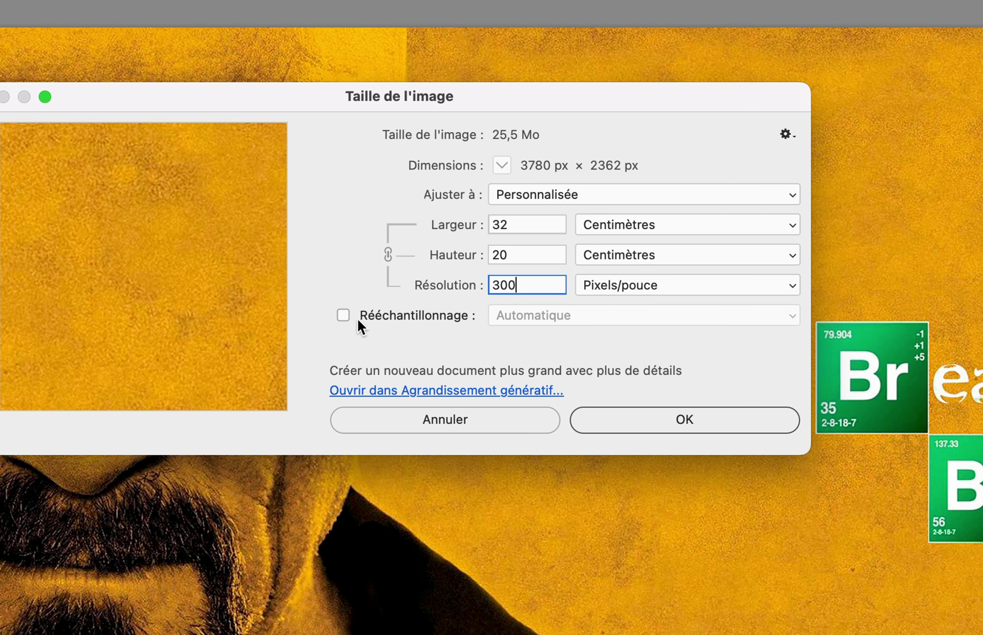
Enable resampling and set the image width to 1920 pixels
{"action": "left_click", "coordinate": [344, 315]}
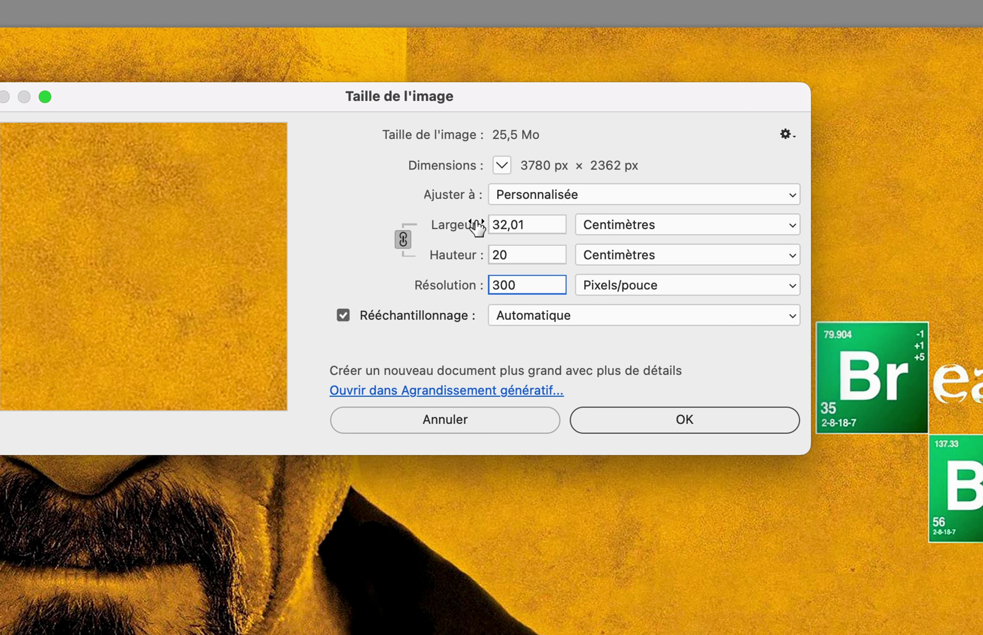
{"action": "left_click", "coordinate": [607, 226]}
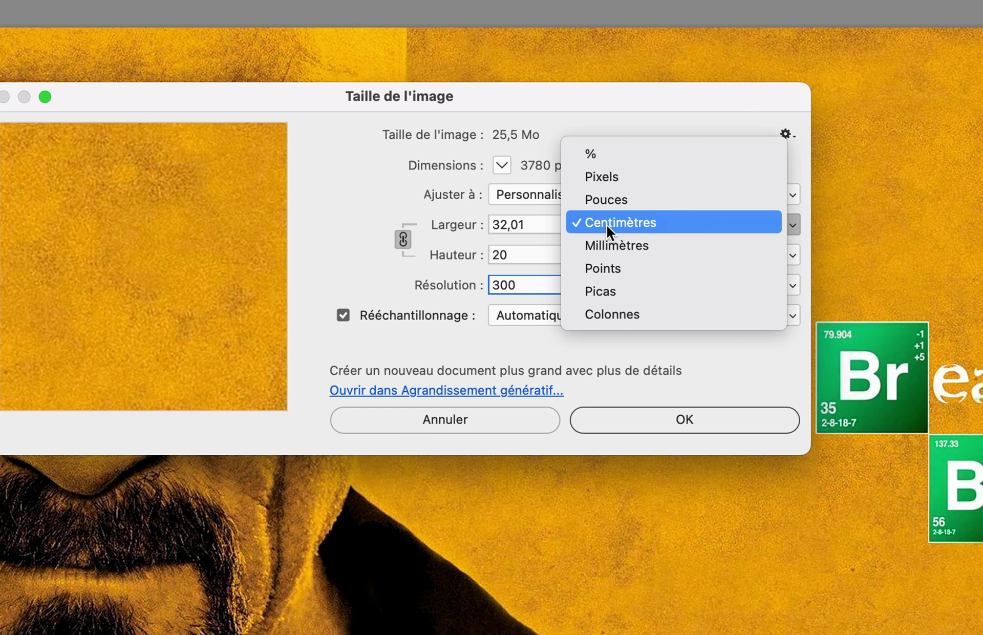
{"action": "left_click", "coordinate": [615, 179]}
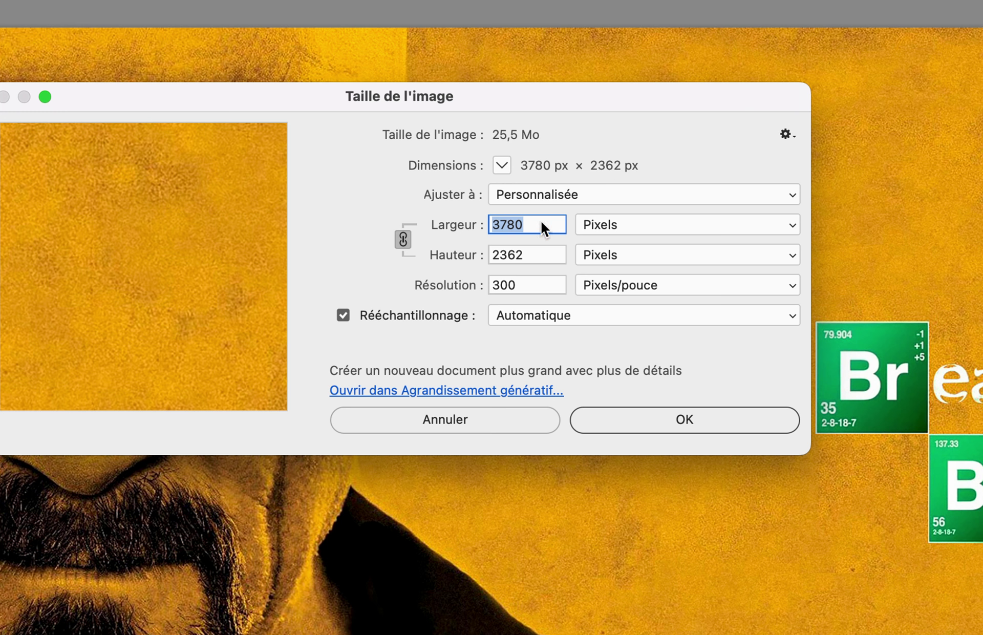
{"action": "type", "text": "1"}
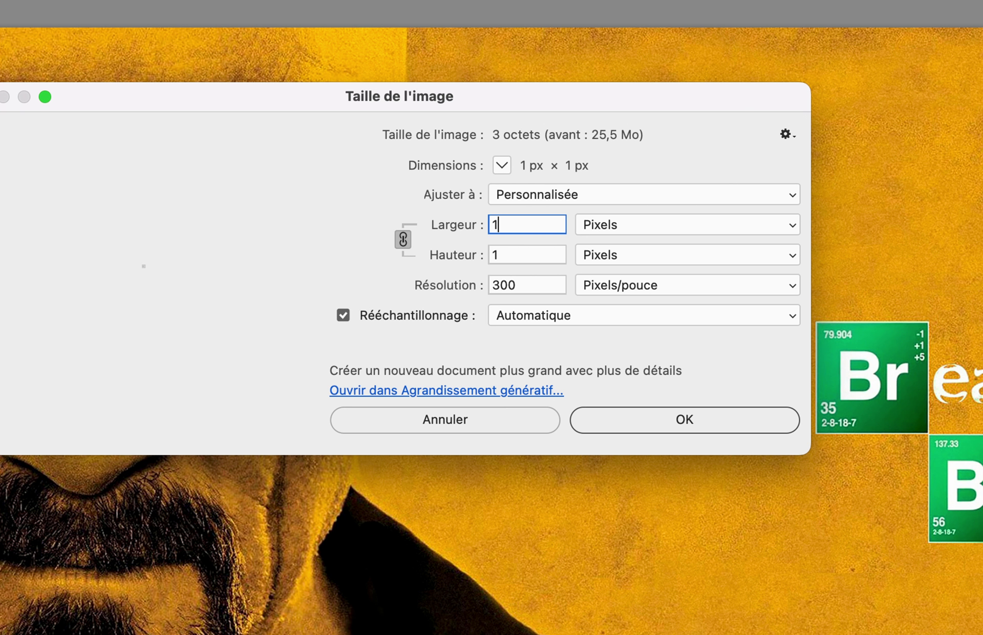
{"action": "type", "text": "920"}
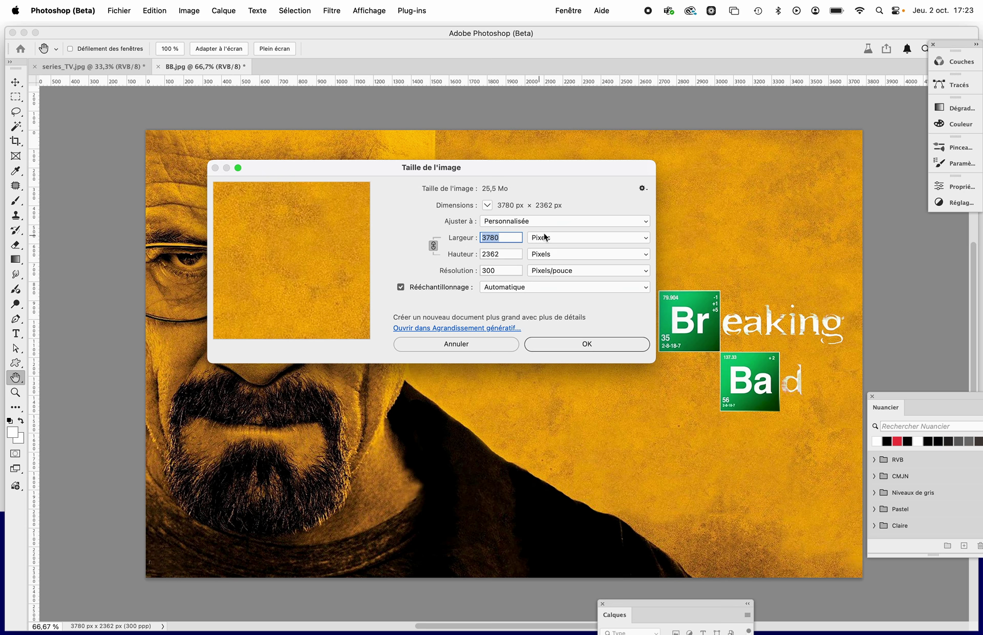
Turn resampling off and on again, and discard the image size changes
{"action": "left_click", "coordinate": [456, 290]}
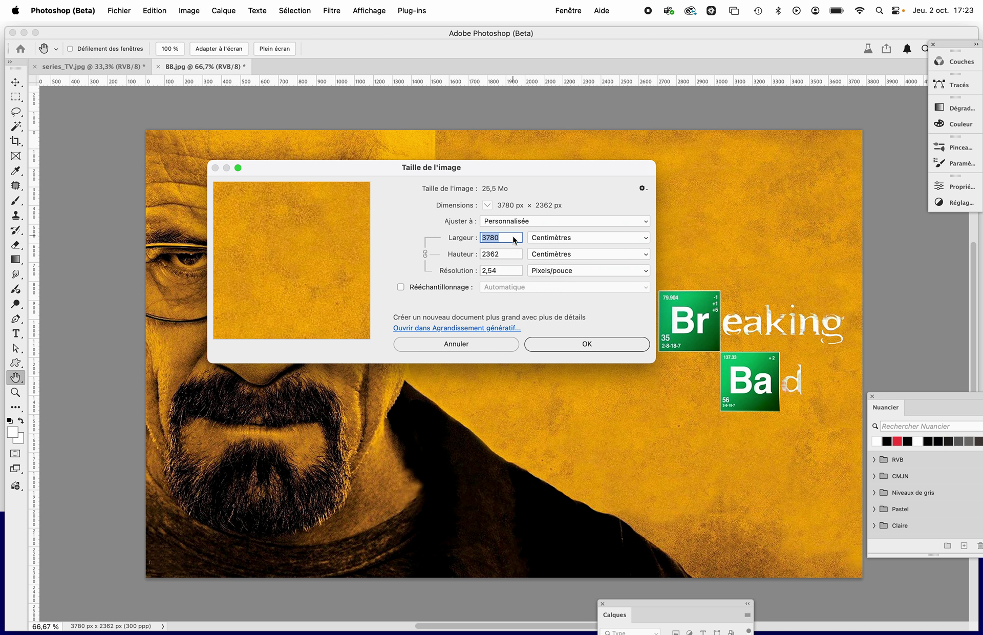
{"action": "left_click", "coordinate": [444, 290]}
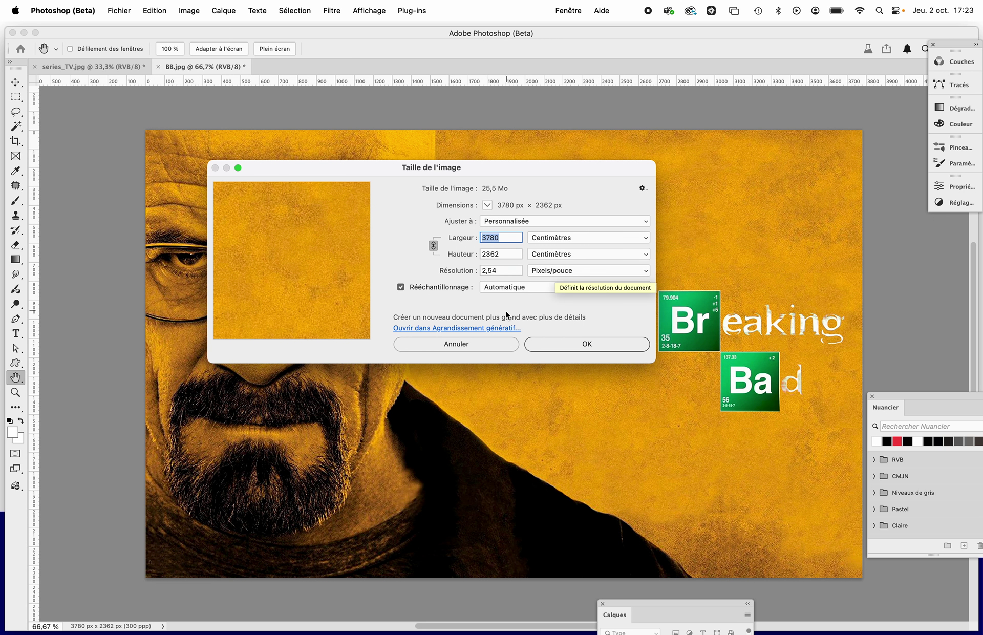
{"action": "left_click", "coordinate": [493, 344]}
Create a new document from the Web - Grand preset, 1920 x 1080 px at 72 ppi
{"action": "key", "text": "super+n"}
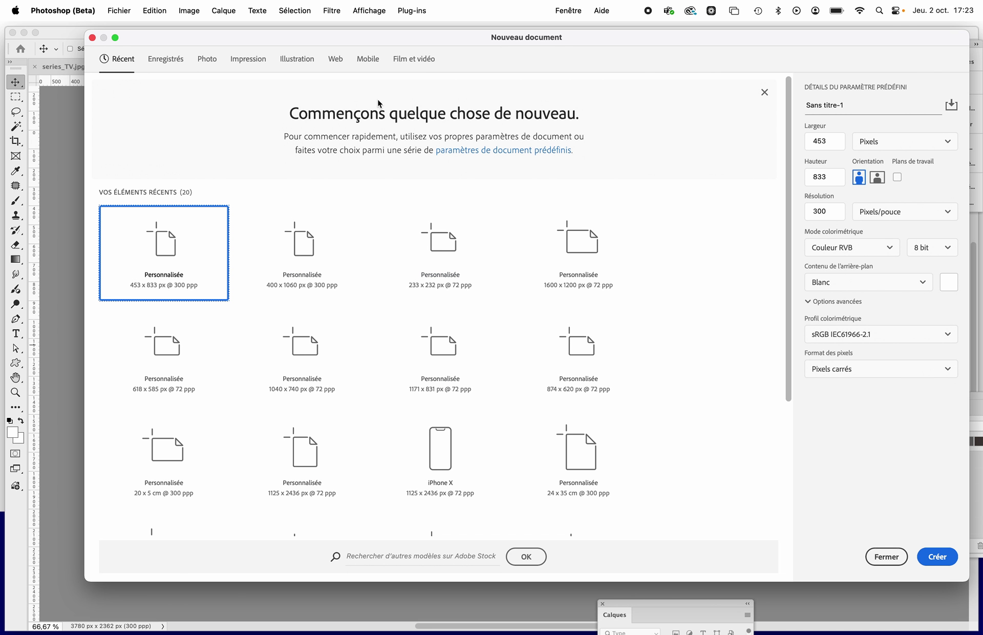
{"action": "left_click", "coordinate": [247, 58]}
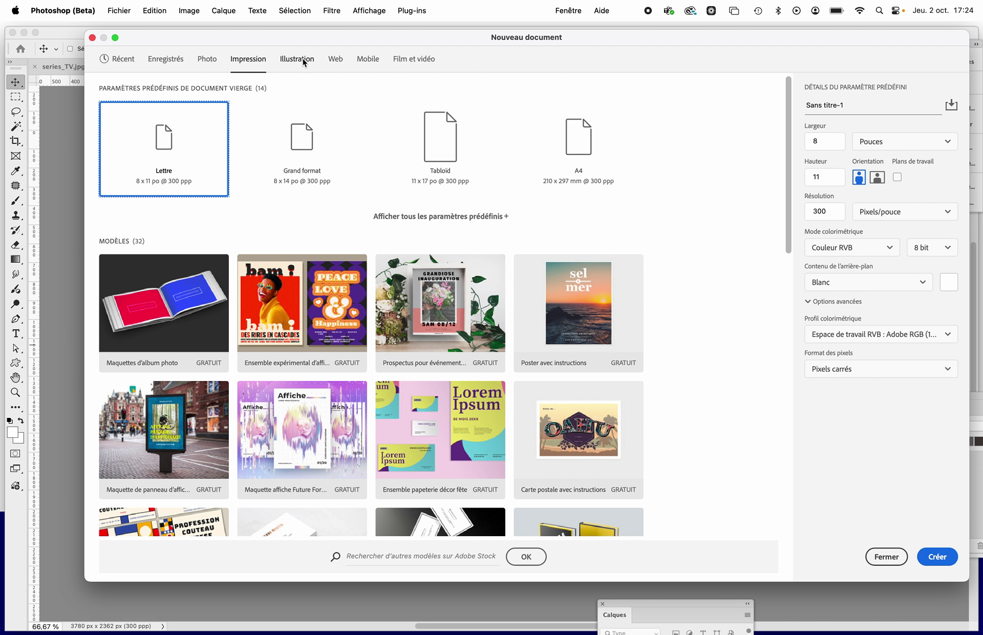
{"action": "left_click", "coordinate": [335, 58]}
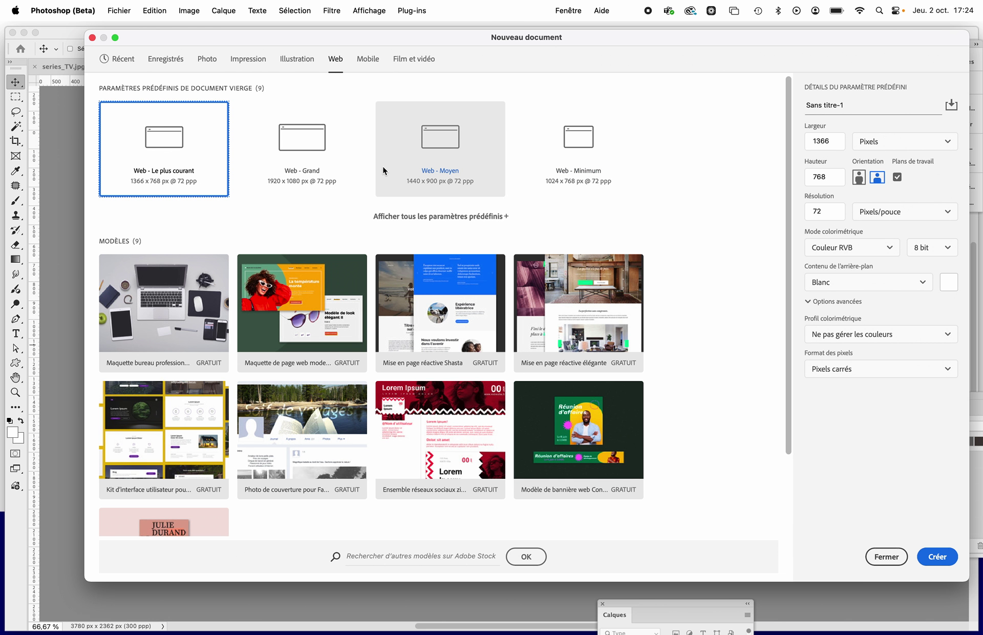
{"action": "double_click", "coordinate": [290, 182]}
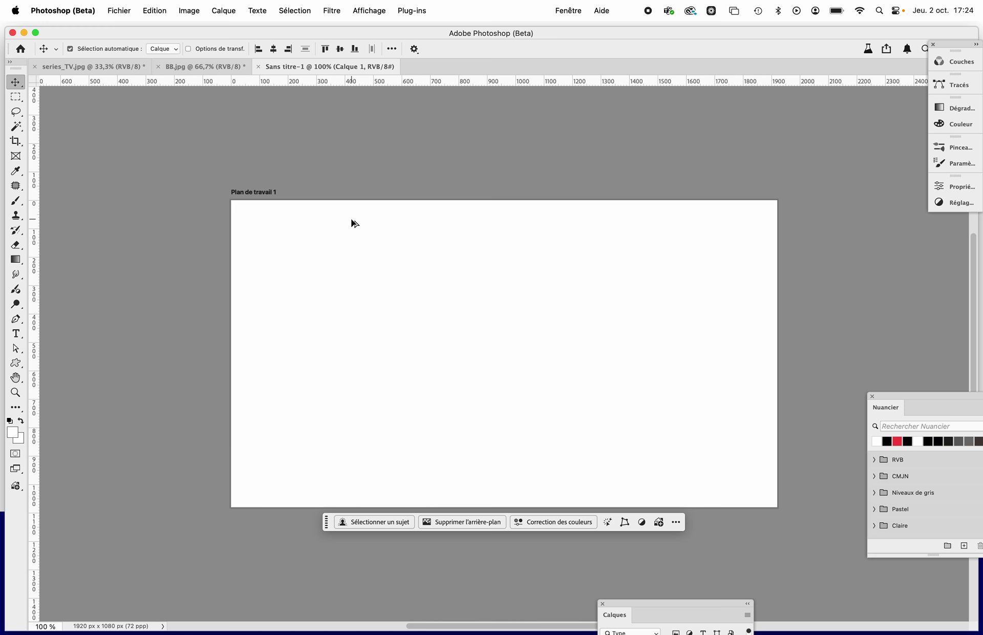
Inspect the new document's image size in pixels with resampling enabled, and close the dialog without applying changes
{"action": "key", "text": "super+alt+i"}
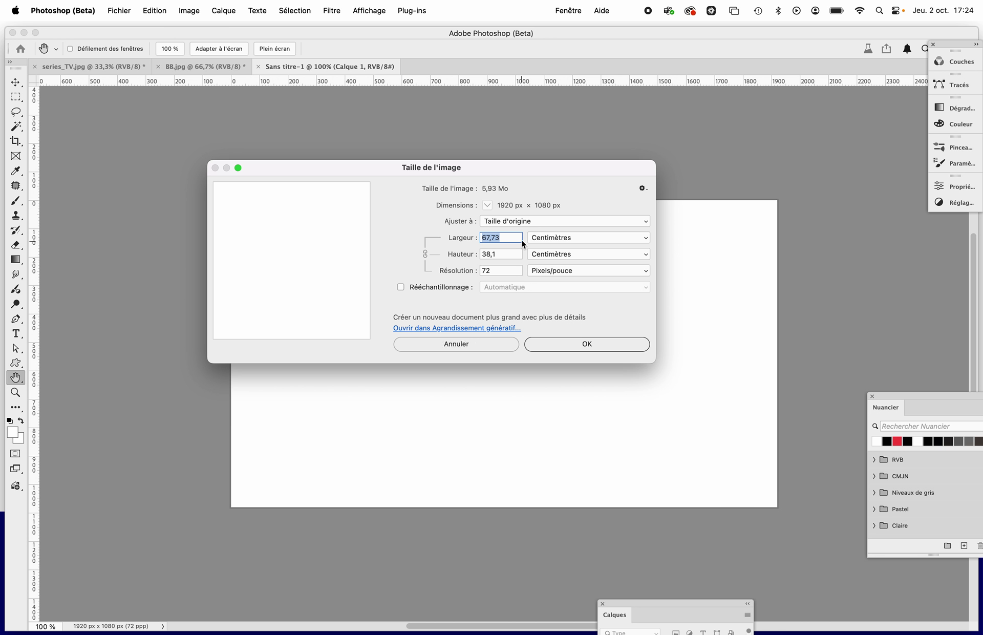
{"action": "left_click", "coordinate": [542, 238]}
{"action": "left_click_drag", "start_coordinate": [546, 224], "coordinate": [463, 274]}
{"action": "left_click", "coordinate": [462, 290]}
{"action": "left_click", "coordinate": [547, 240]}
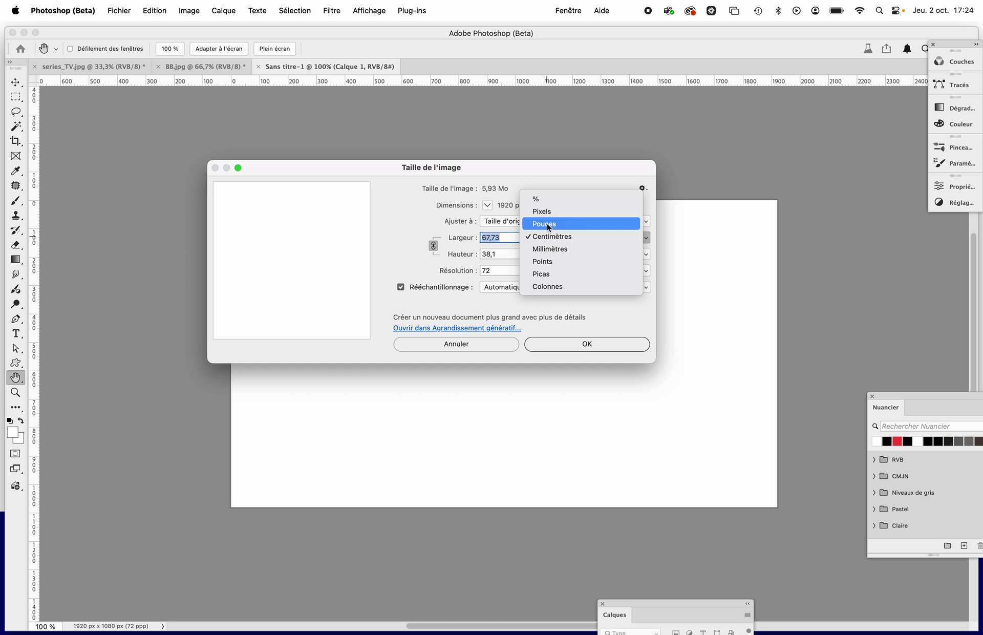
{"action": "left_click", "coordinate": [546, 213]}
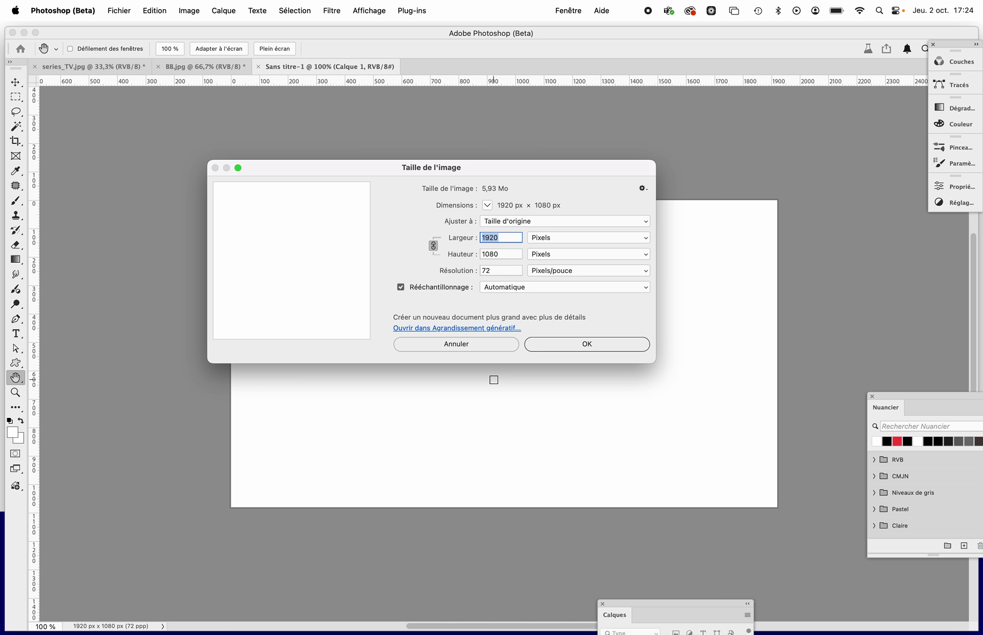
{"action": "left_click", "coordinate": [482, 351]}
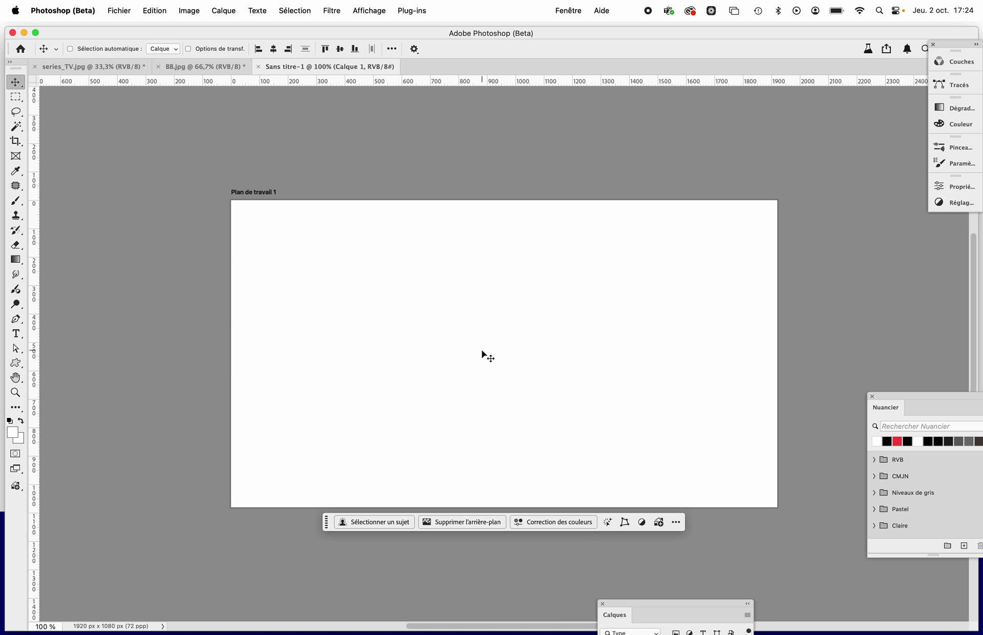
Reactivate the Move tool and return to the BB.jpg document
{"action": "left_click", "coordinate": [15, 97]}
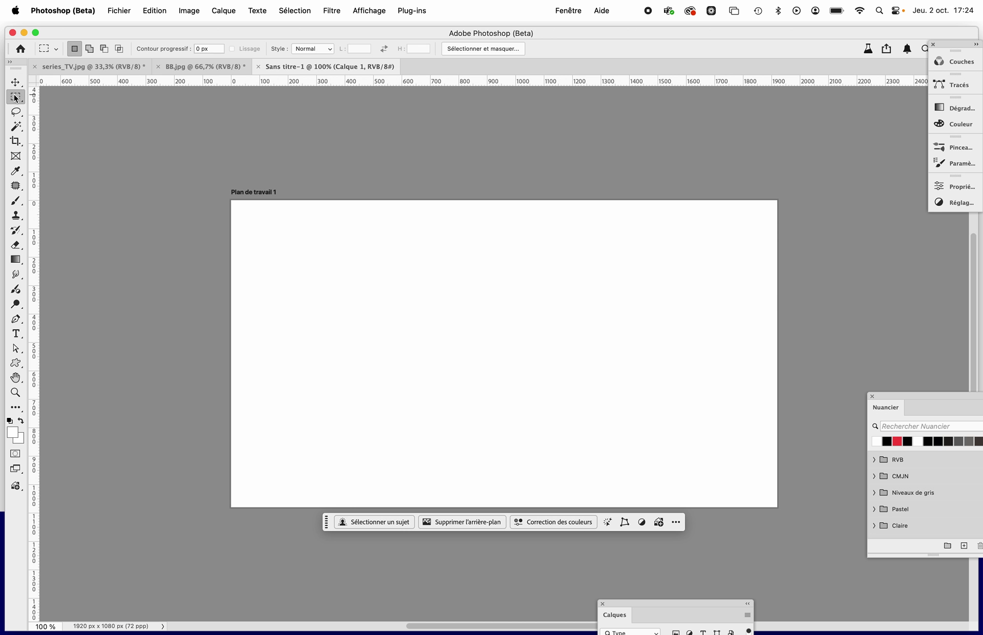
{"action": "left_click", "coordinate": [16, 82]}
{"action": "left_click", "coordinate": [187, 66]}
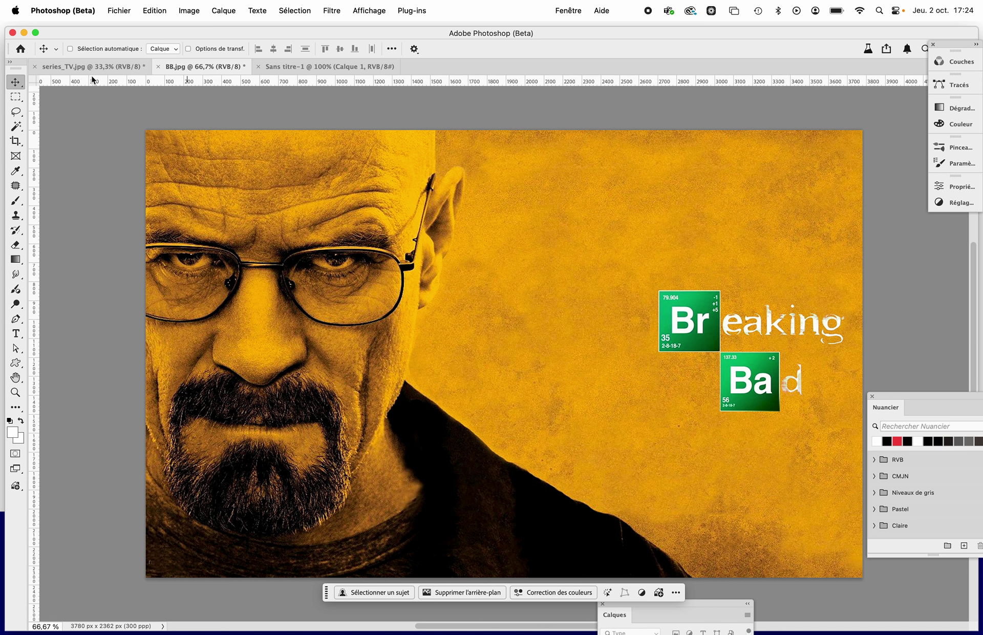